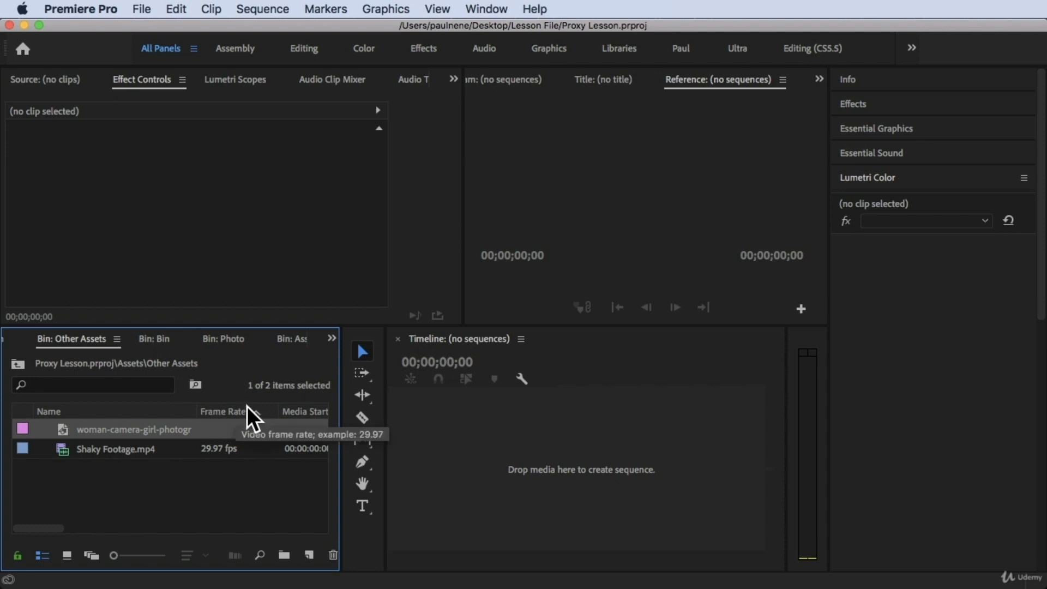
Open the metadata display settings for the Other Assets bin's columns
right_click(158, 416)
left_click(205, 431)
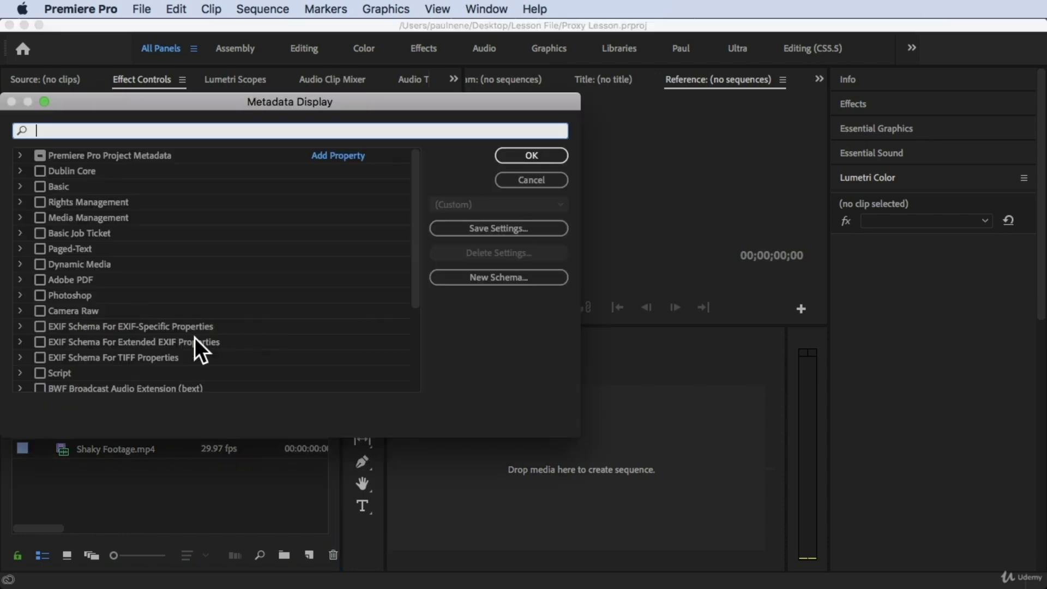
type("vi")
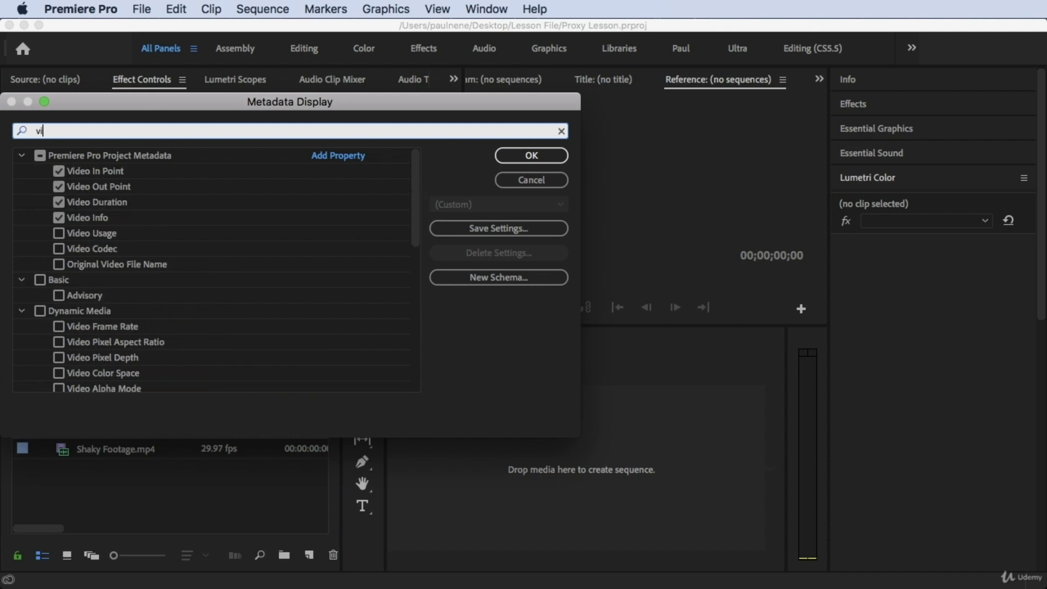
type("deoin")
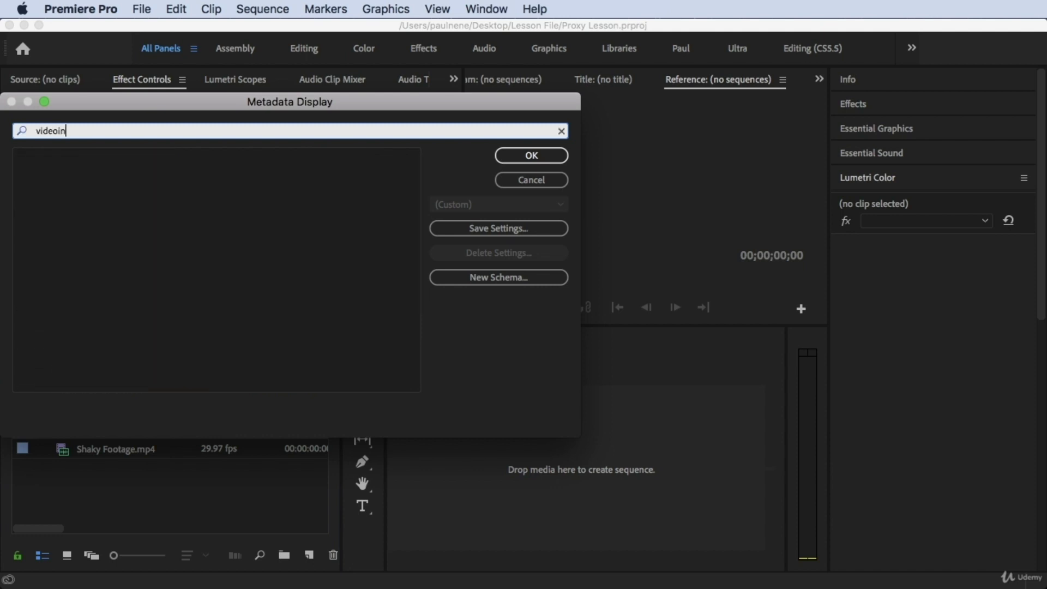
type("\\")
key("BackSpace")
key("BackSpace")
key("BackSpace")
key("BackSpace")
key("BackSpace")
key("BackSpace")
key("BackSpace")
key("BackSpace")
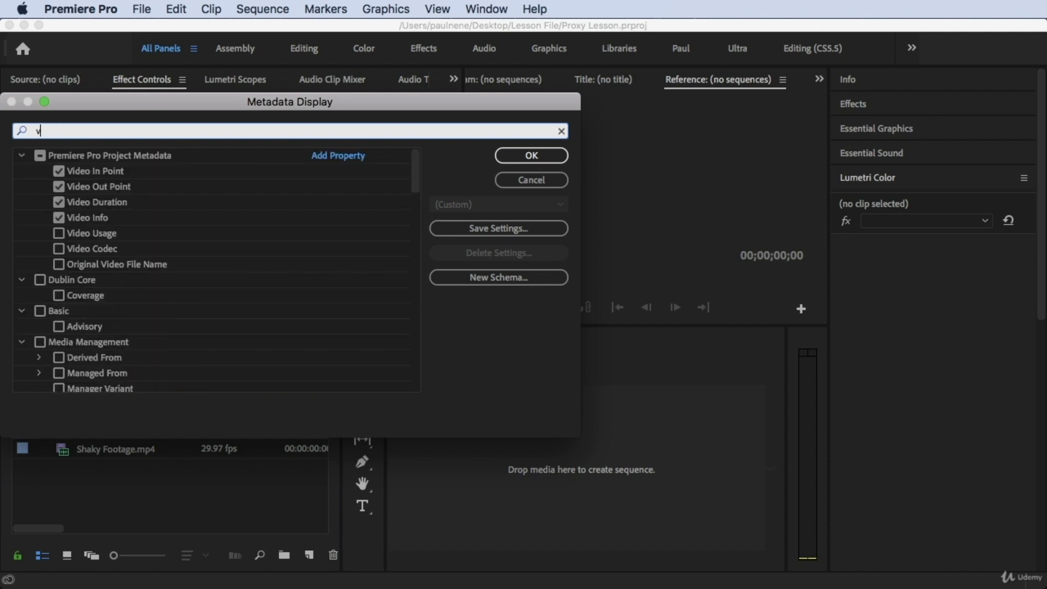
Search the metadata properties for "info" to check that Video Info is enabled, and accept the settings
type("info")
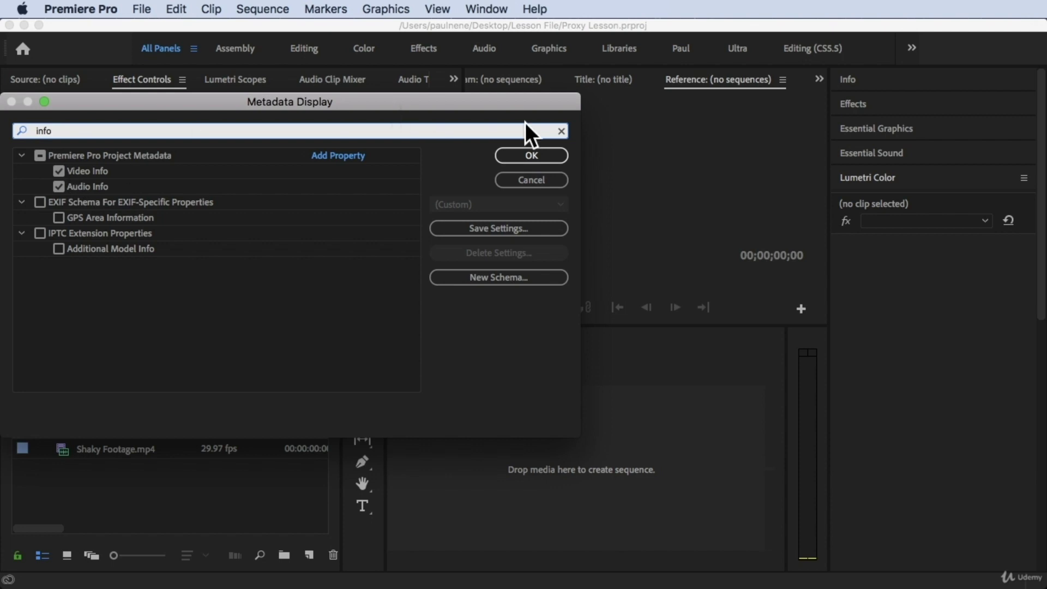
left_click(548, 156)
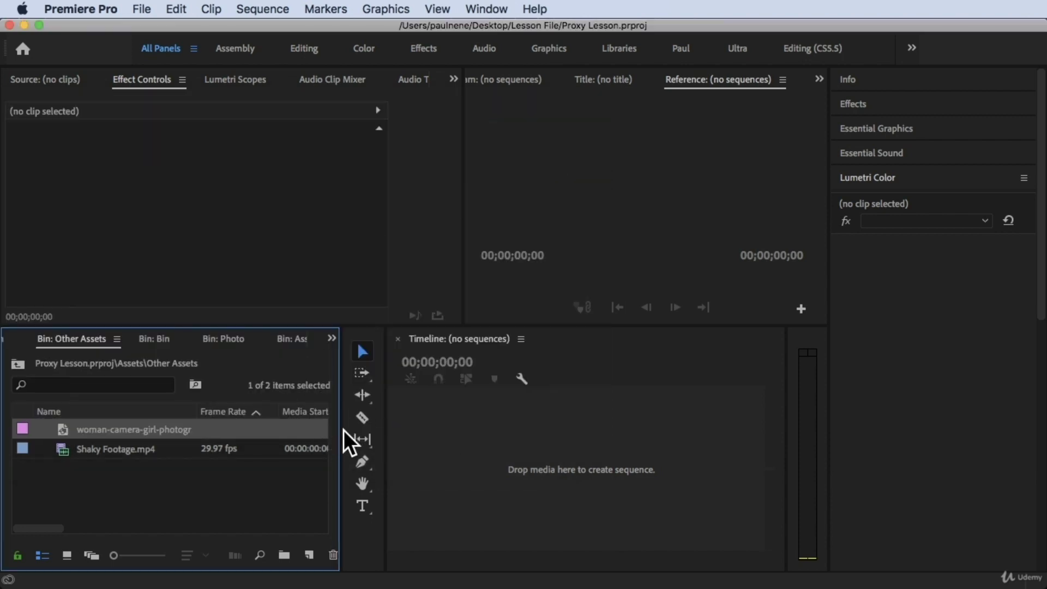
Place the Video Info column directly after Frame Rate in the Other Assets bin, widening the bin area temporarily to reach it
left_click_drag(342, 434, 414, 431)
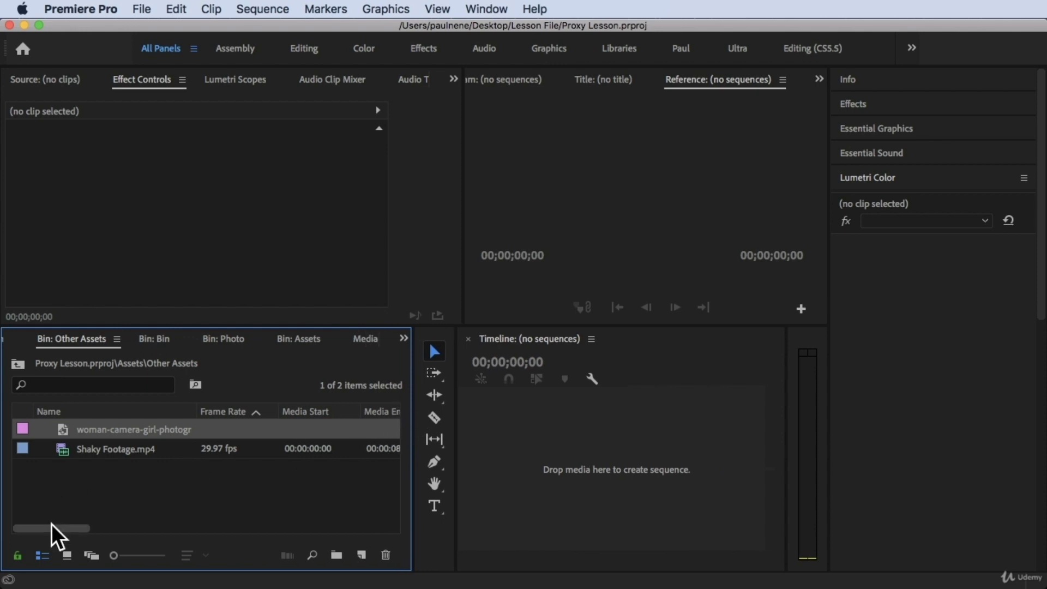
left_click_drag(61, 528, 203, 514)
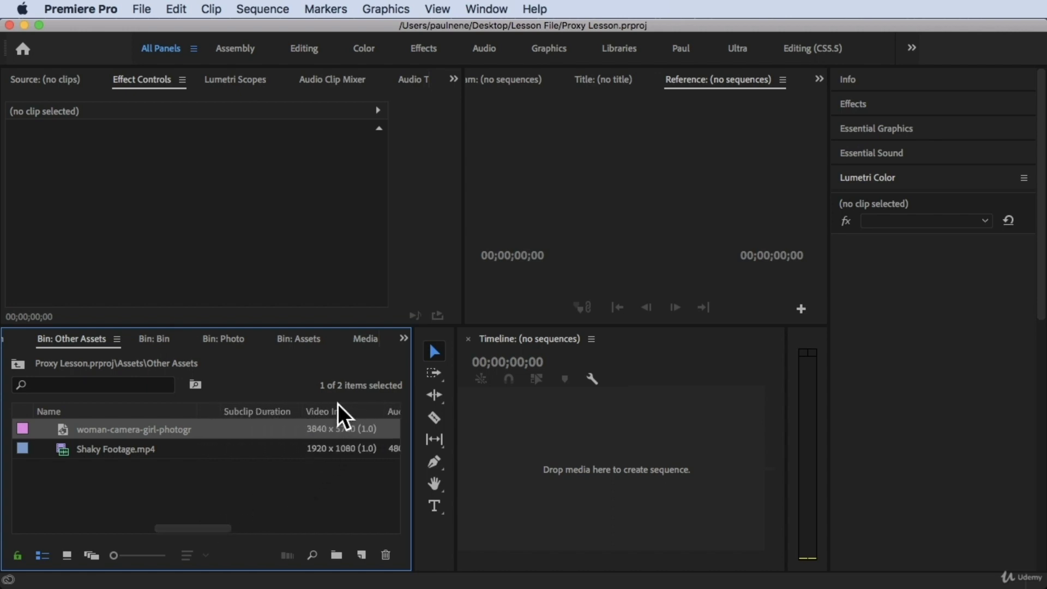
mouse_move(339, 414)
left_mouse_down()
mouse_move(175, 416)
mouse_move(285, 420)
left_mouse_up()
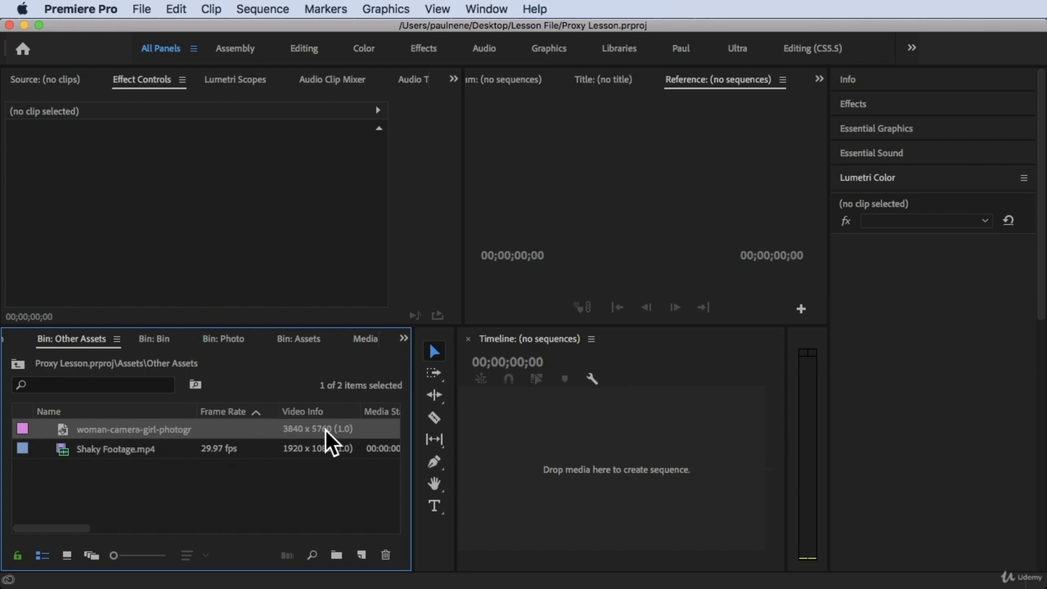
left_click_drag(457, 450, 401, 447)
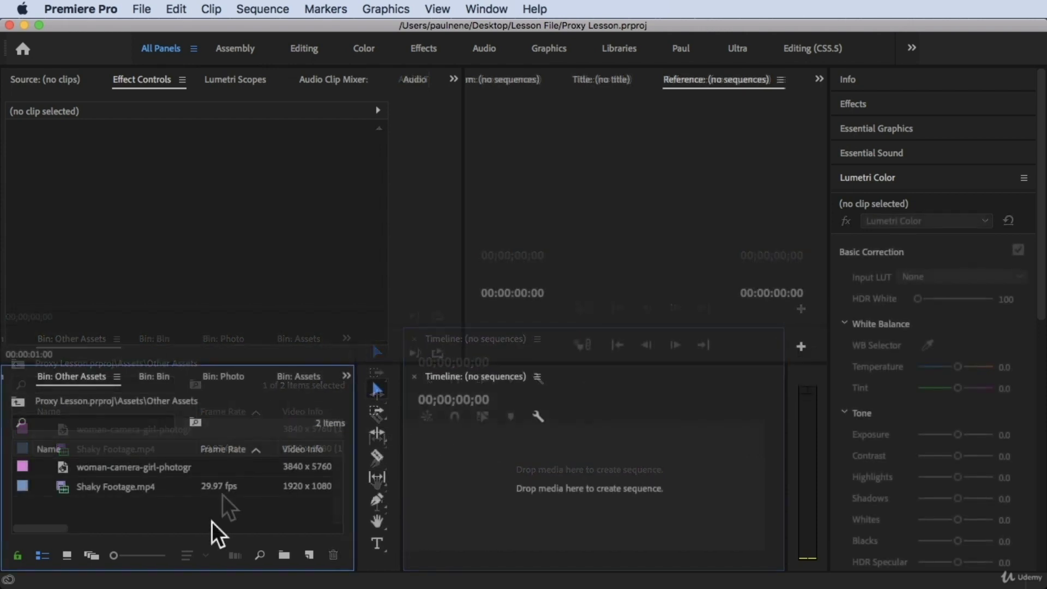
Create a new sequence named Sequence 01 with the DSLR 1080p24 preset
left_click(492, 457)
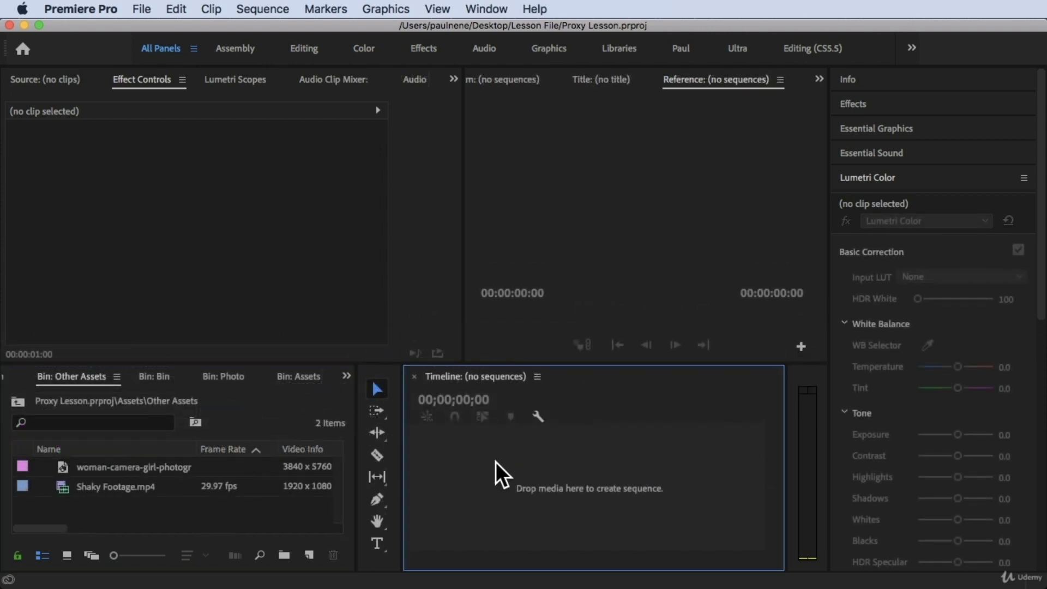
left_click(239, 246)
left_click(143, 9)
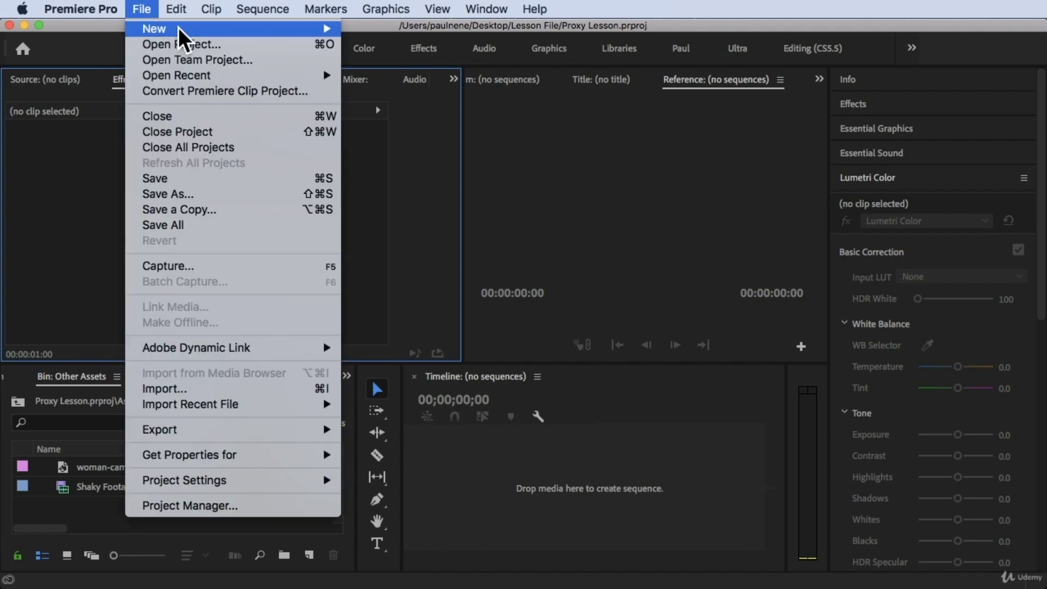
mouse_move(178, 28)
left_click(396, 64)
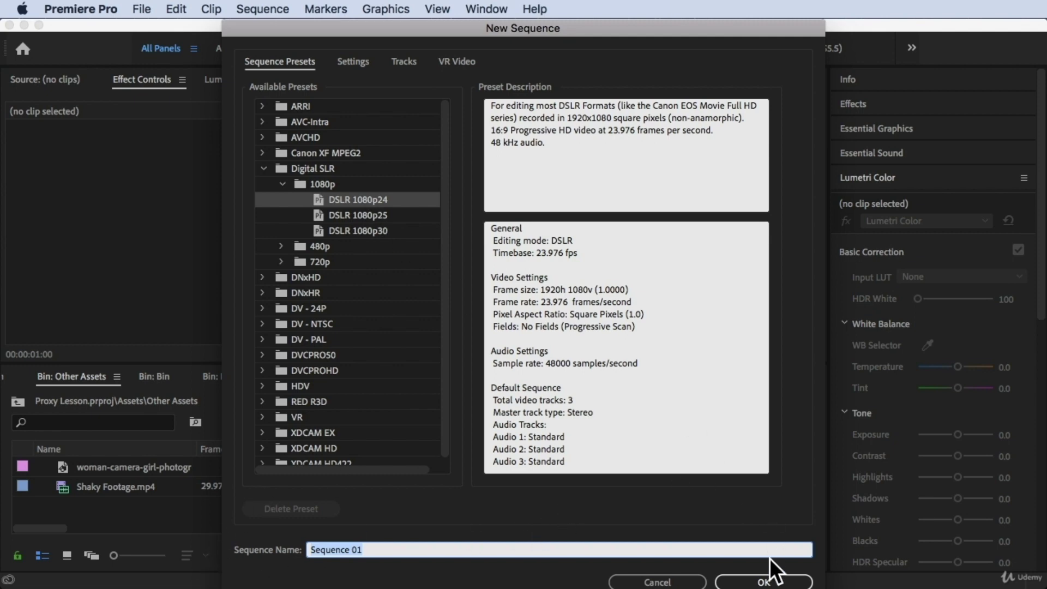
left_click(765, 581)
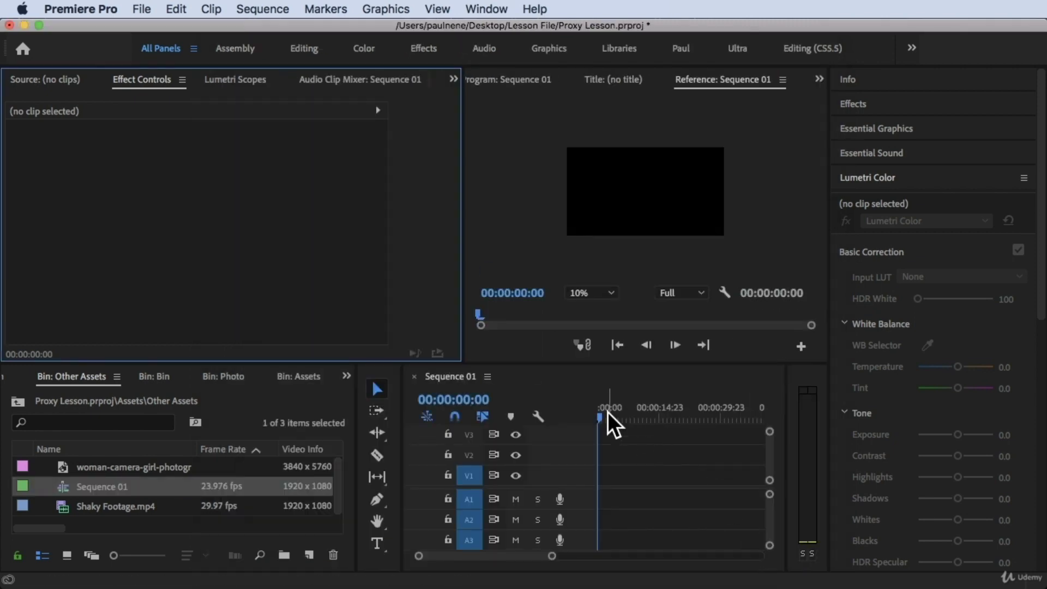
Bring up the Program monitor for Sequence 01 and widen it at the expense of the Effect Controls area
left_click_drag(610, 424, 556, 420)
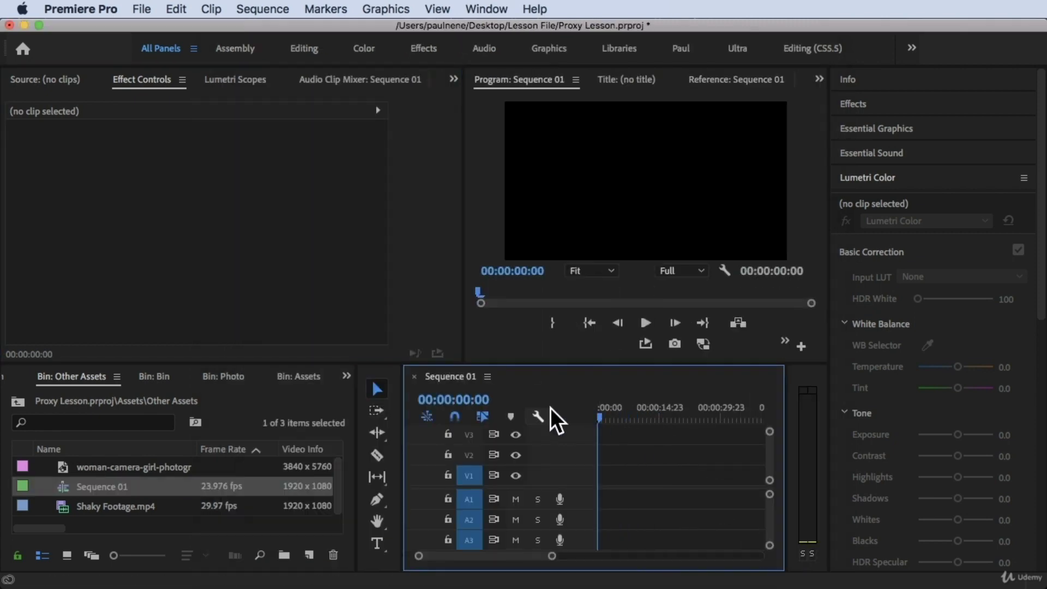
left_click(524, 358)
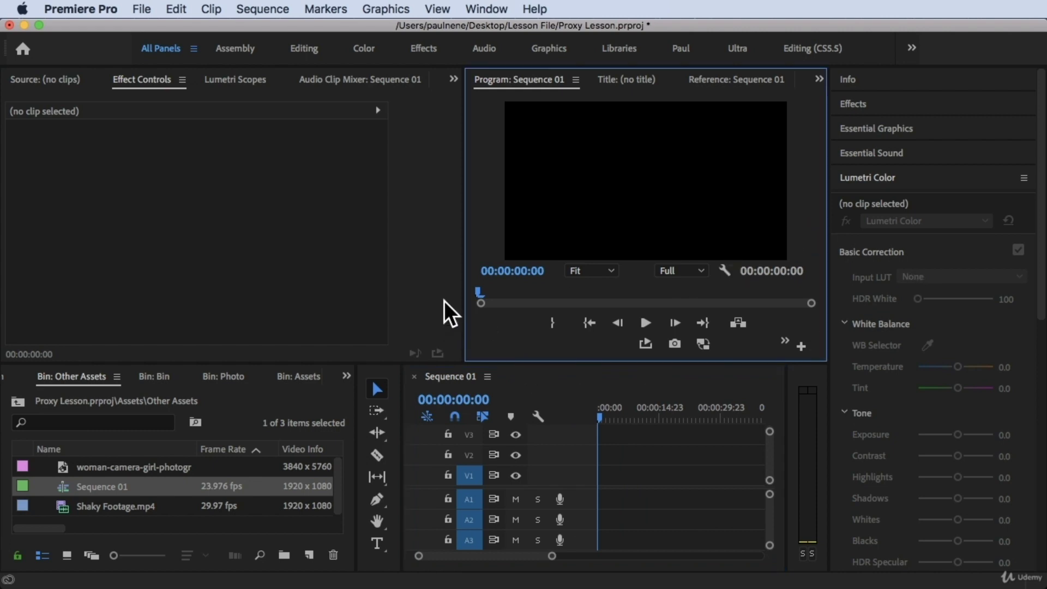
left_click_drag(465, 304, 372, 303)
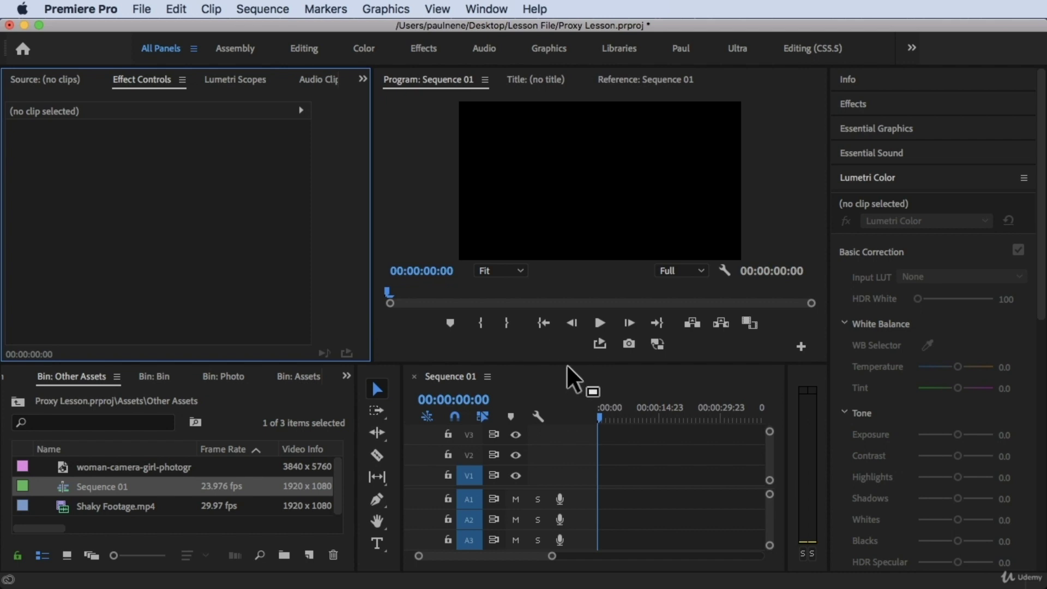
Place the woman-camera-girl photo on track V1 at the start of Sequence 01 and enlarge the timeline scale around it
left_click(165, 503)
left_click(138, 468)
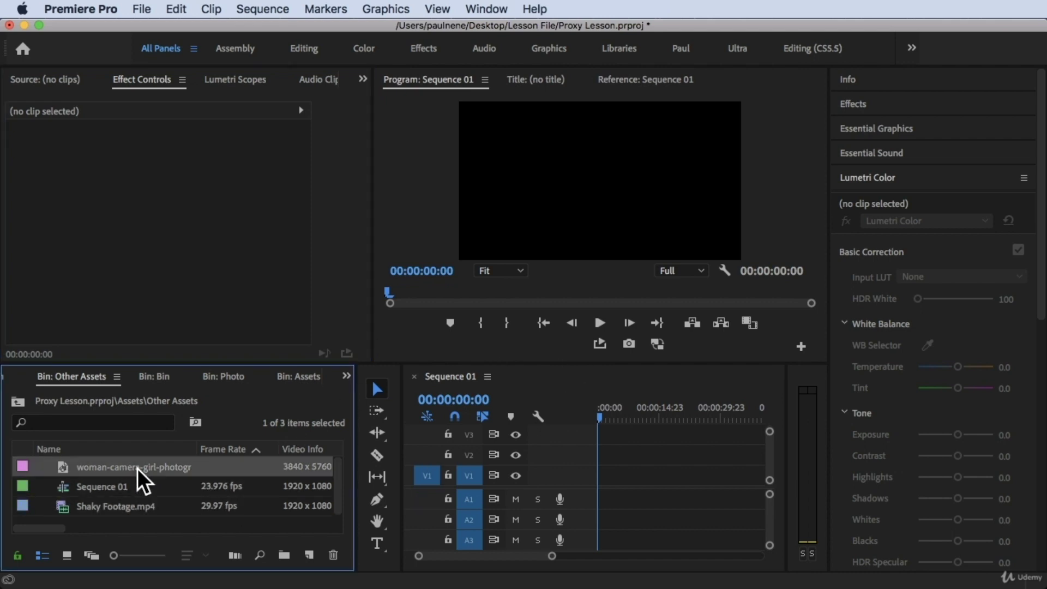
left_click_drag(137, 469, 573, 490)
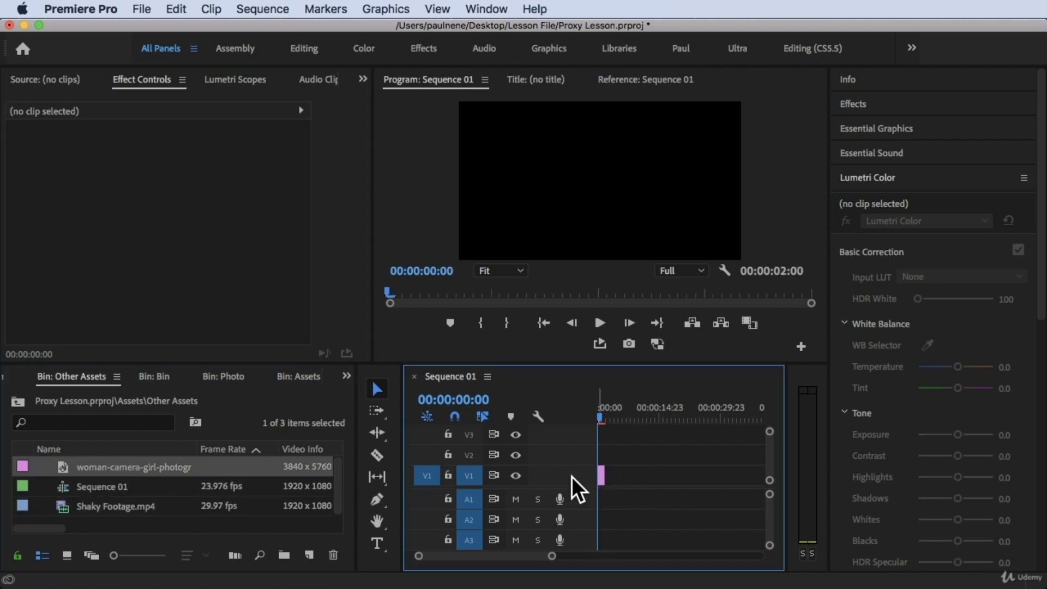
key("=")
key("=")
key("=")
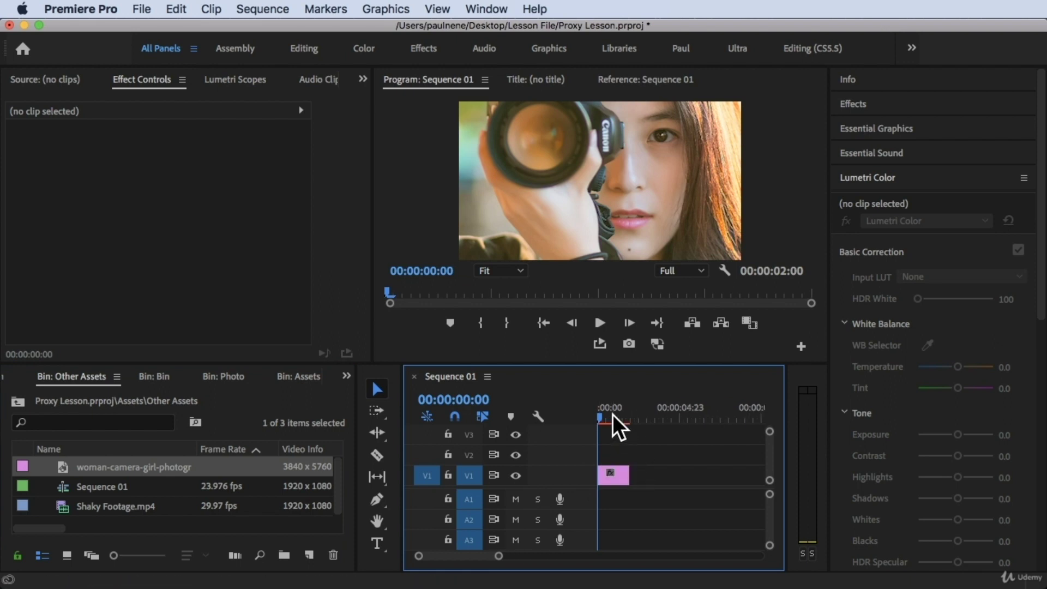
key("=")
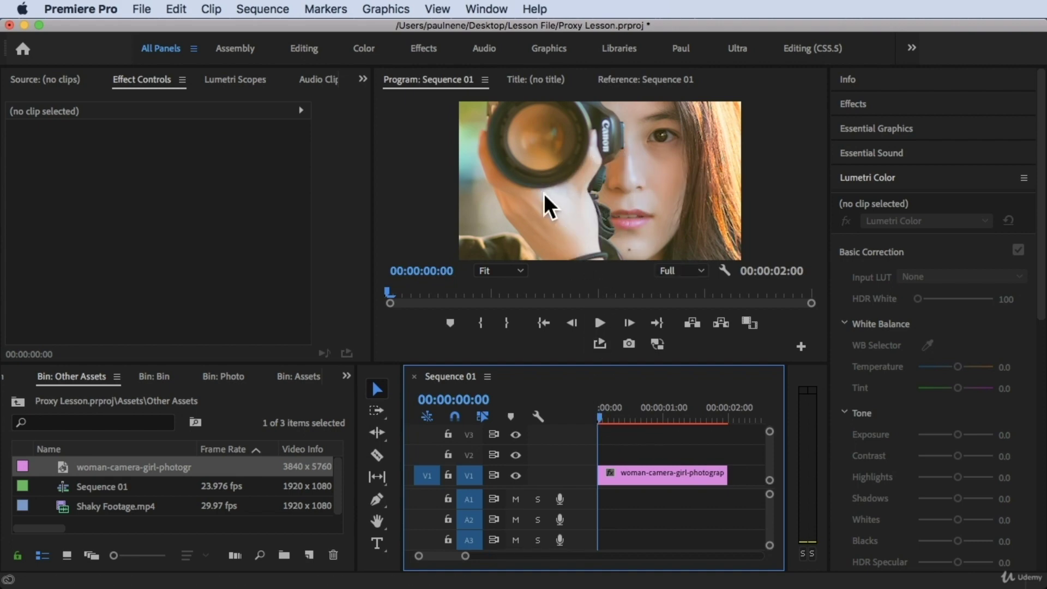
Apply Scale to Frame Size to the photo clip on V1
left_click_drag(609, 414, 583, 406)
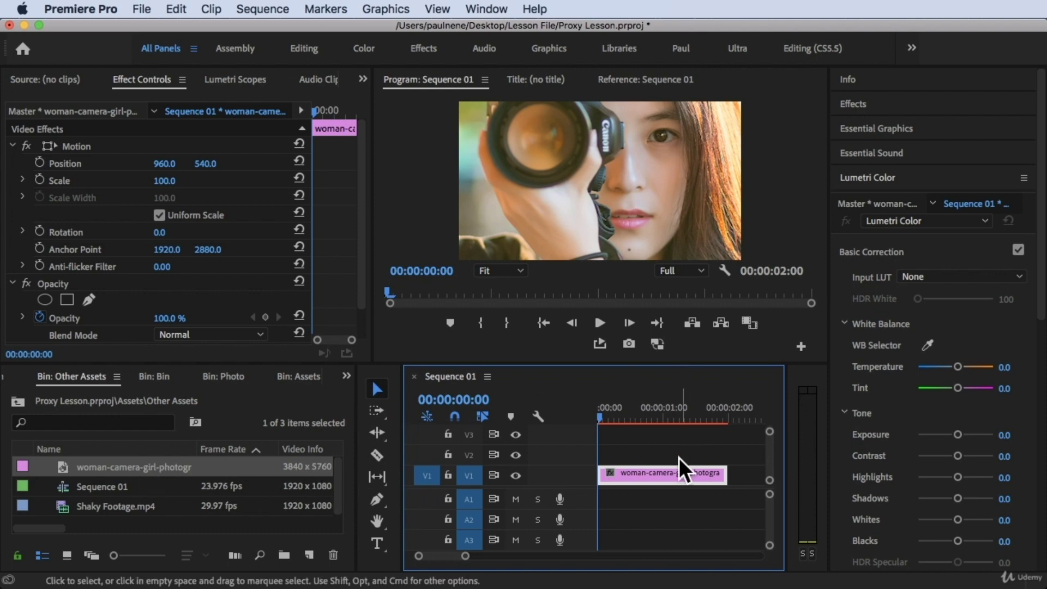
left_click_drag(614, 417, 603, 418)
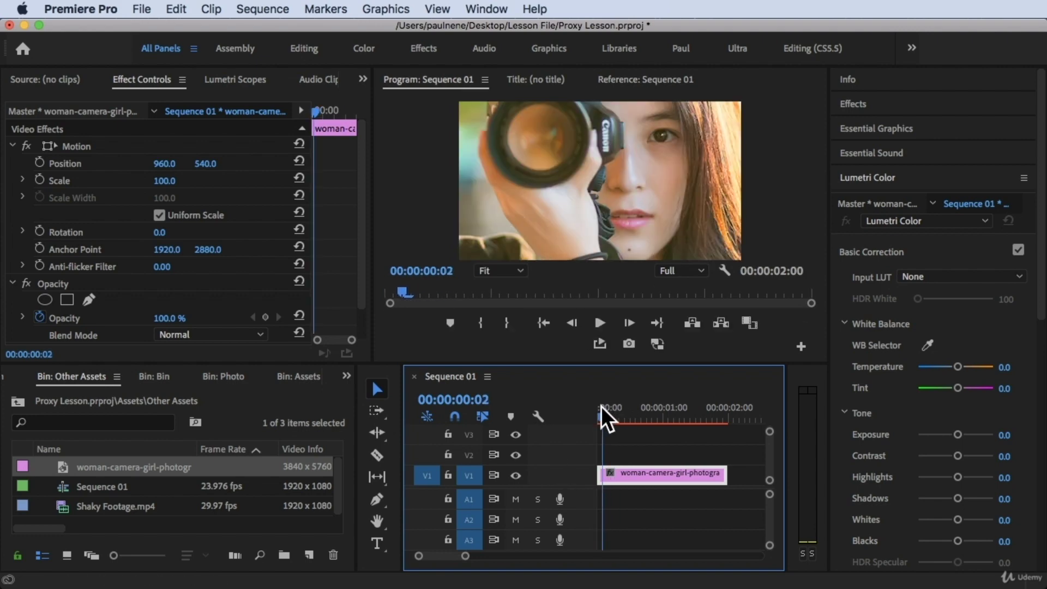
right_click(622, 481)
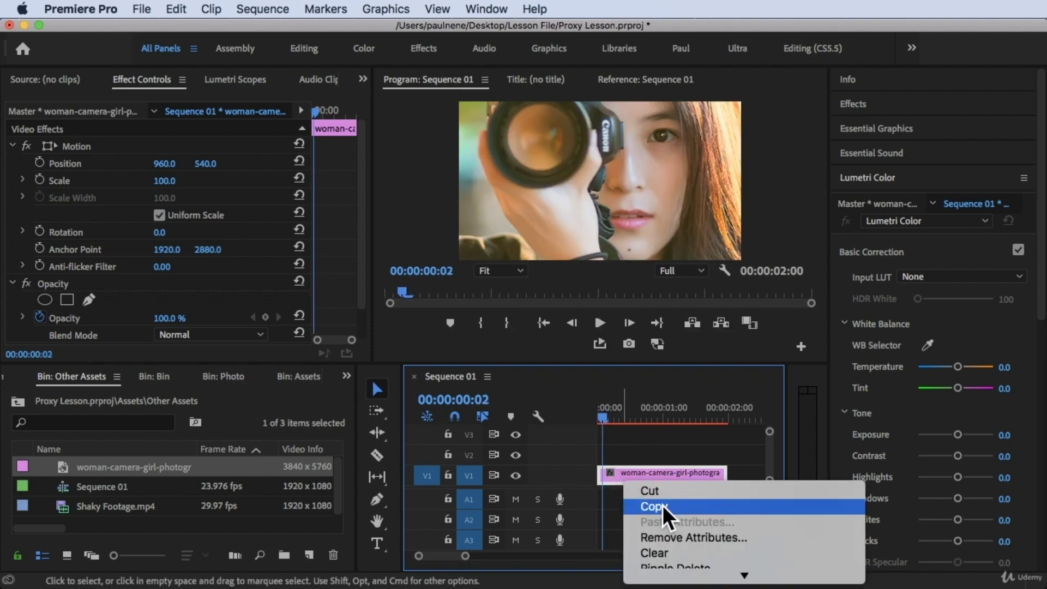
scroll(662, 540, "down", 5)
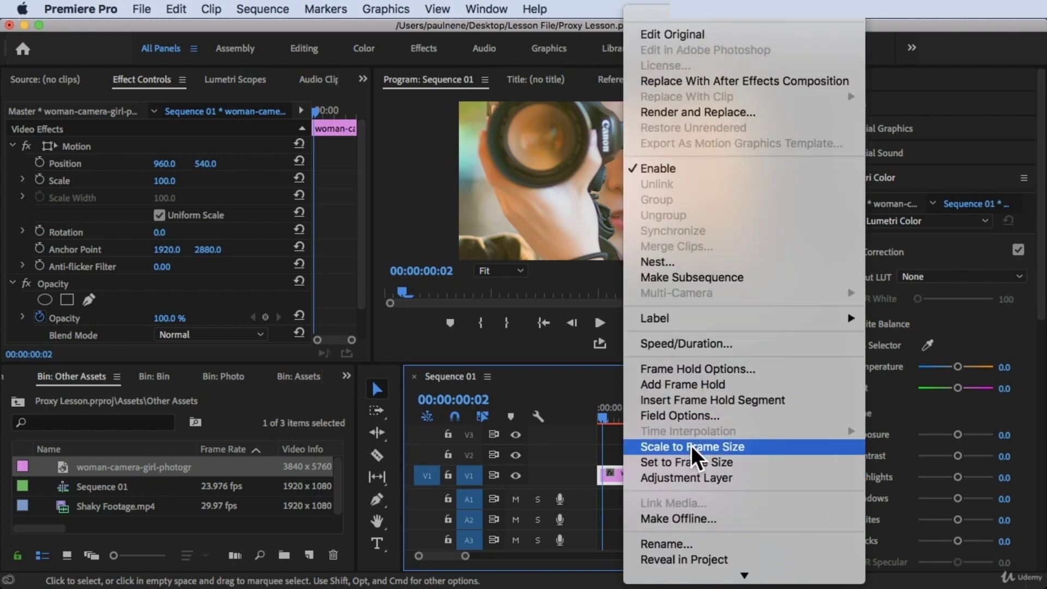
left_click(691, 447)
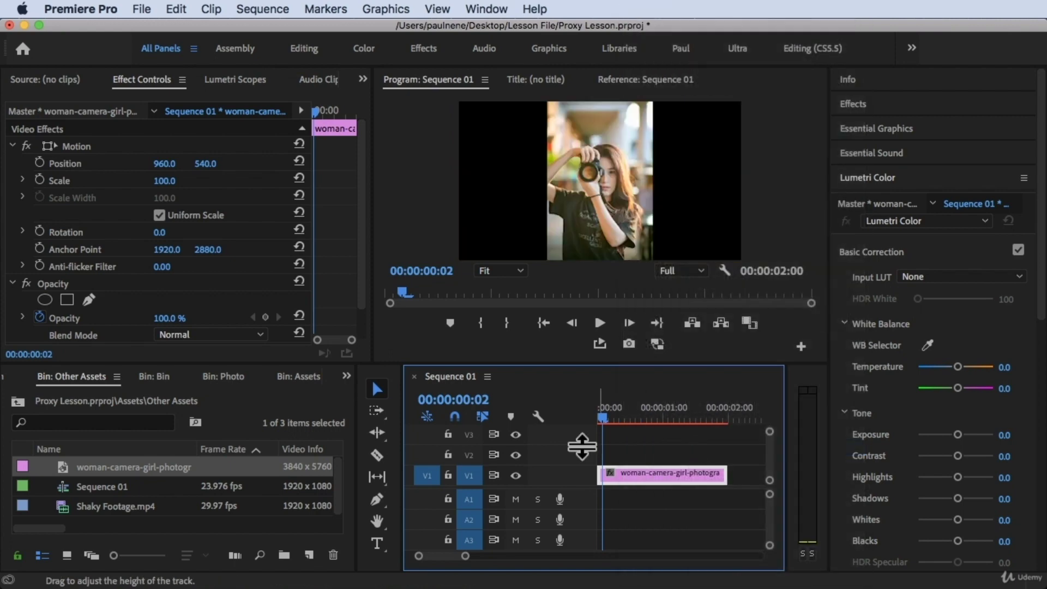
Apply Set to Frame Size to the photo clip on V1 in place of Scale to Frame Size
left_click(606, 413)
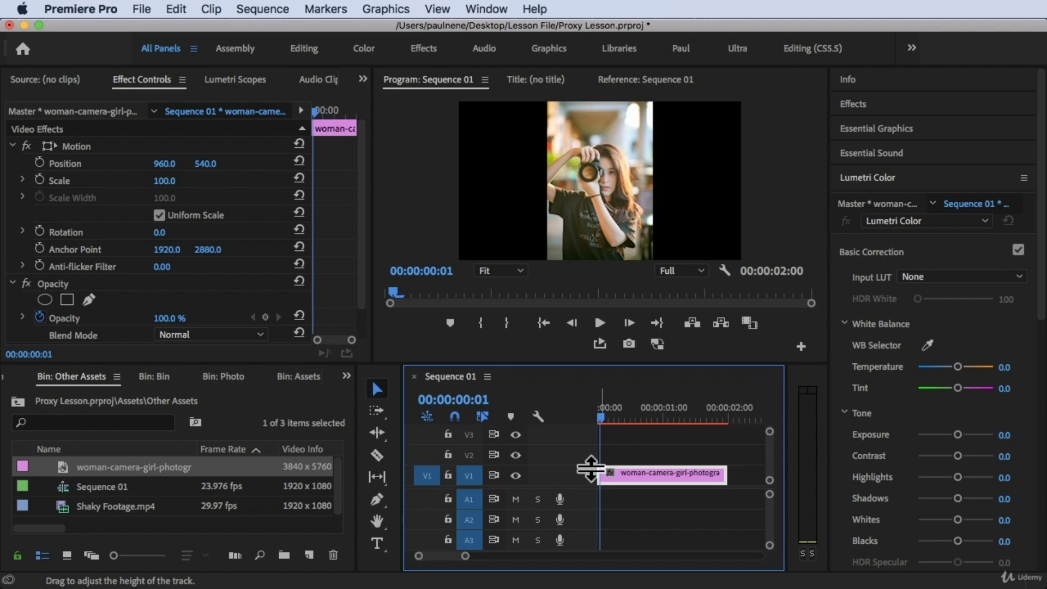
right_click(643, 478)
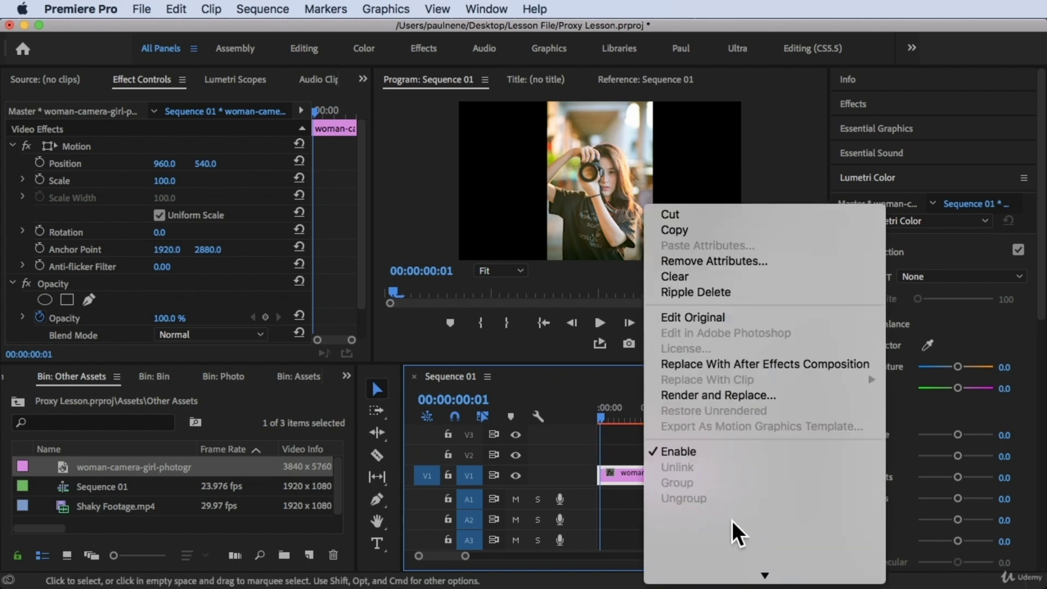
scroll(737, 529, "down", 10)
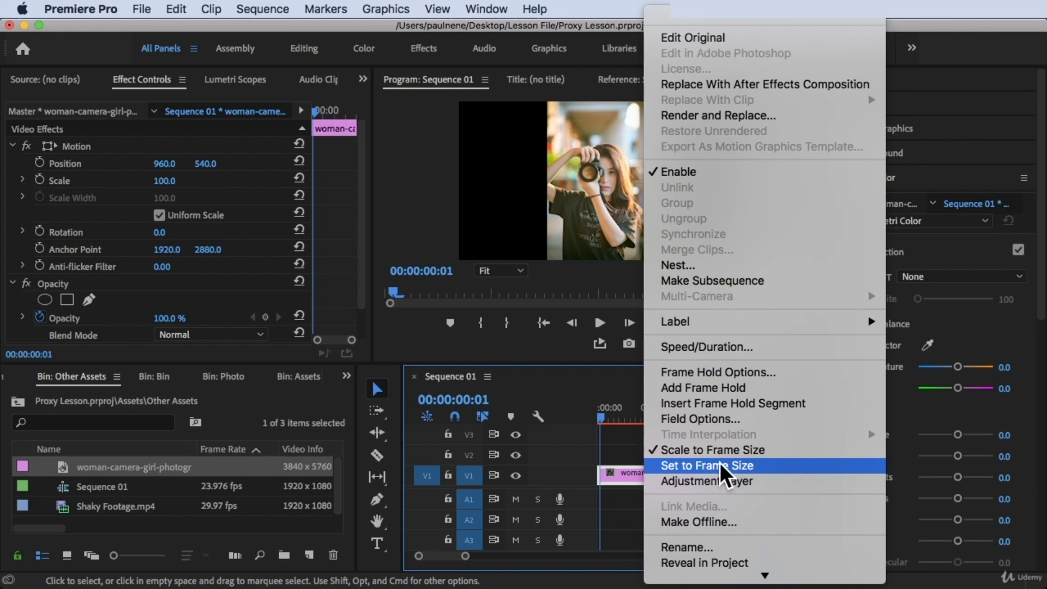
left_click(720, 466)
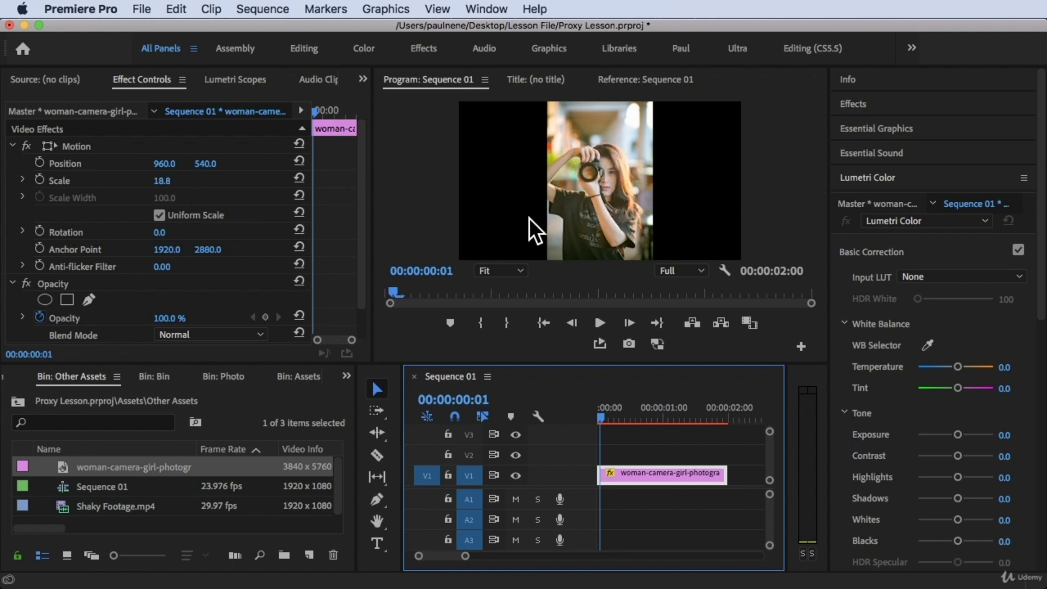
Enlarge the photo clip by raising its Motion Scale to 53.8 at the start of the sequence
left_click_drag(616, 416, 597, 412)
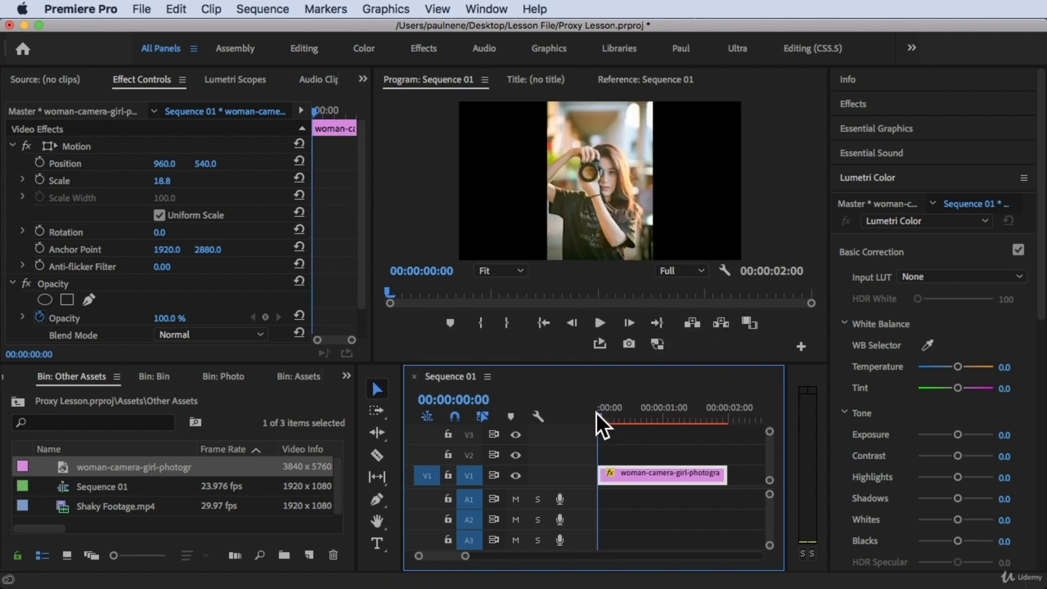
left_click(163, 183)
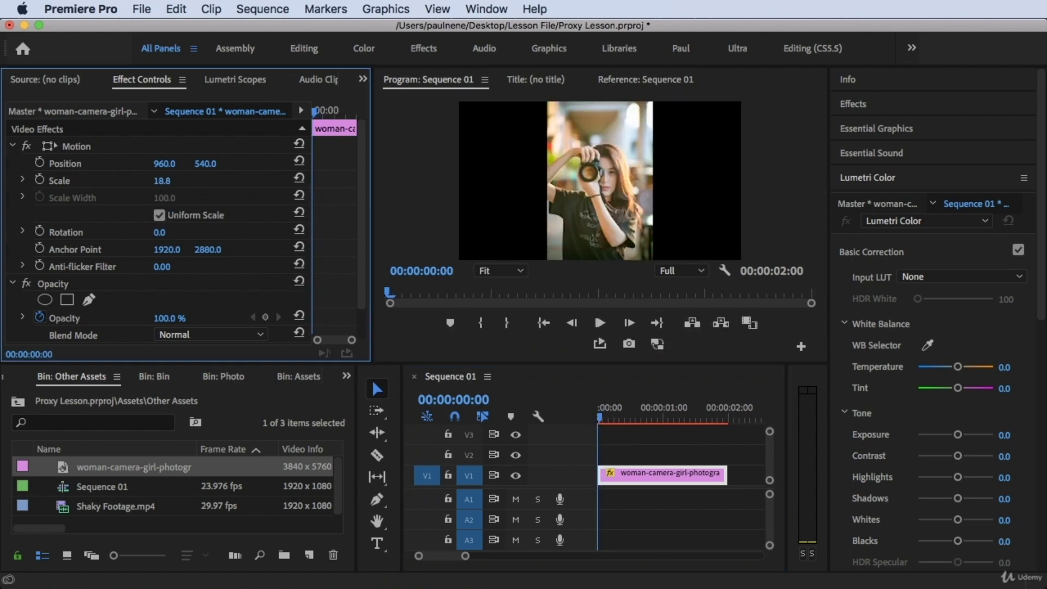
left_click_drag(162, 182, 182, 187)
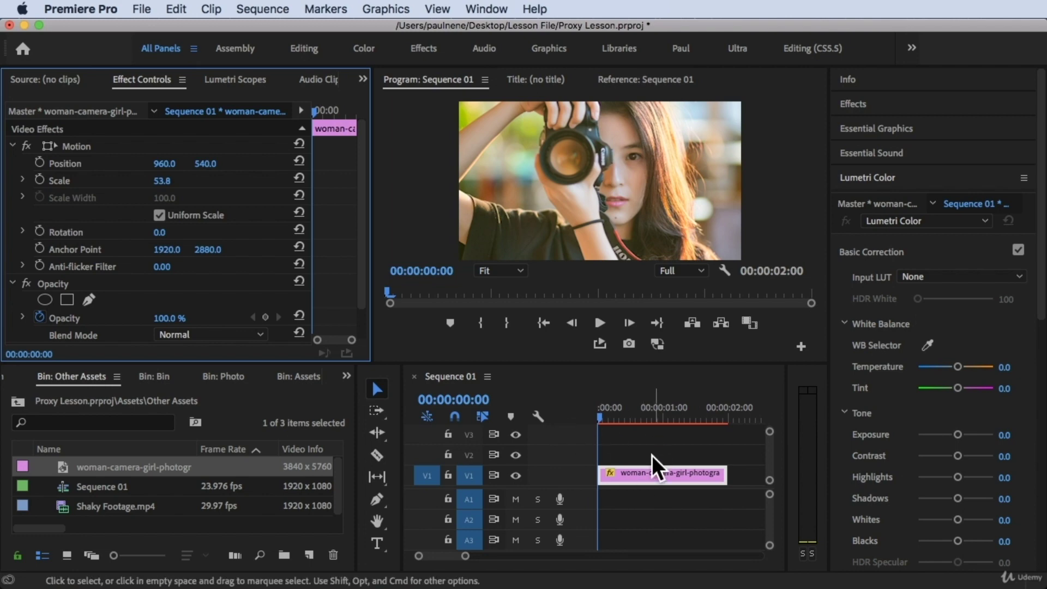
Fit the enlarged photo clip back into the frame with Set to Frame Size
right_click(633, 477)
scroll(680, 486, "down", 5)
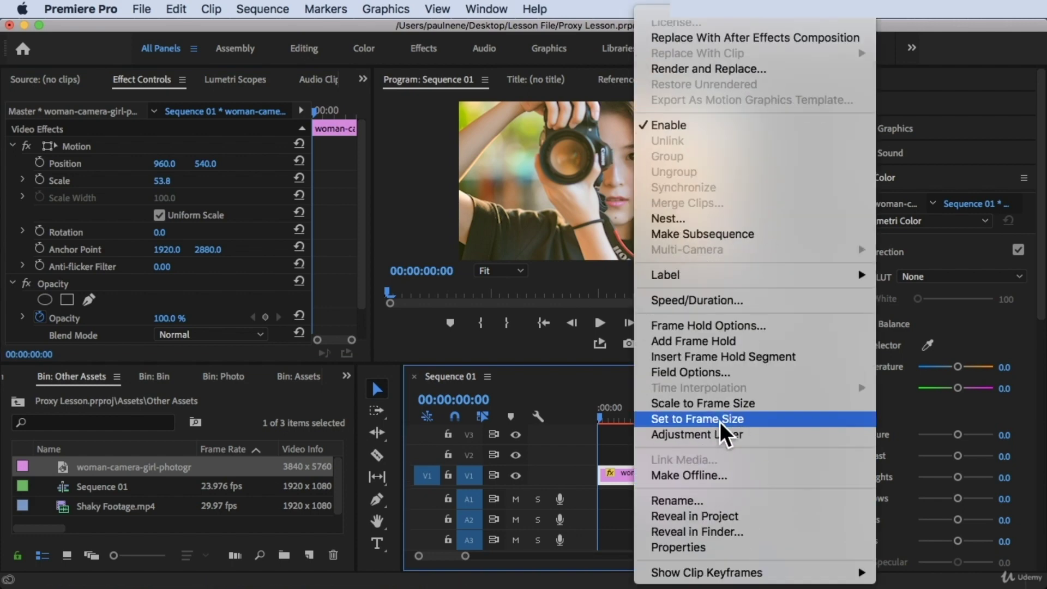
left_click(690, 418)
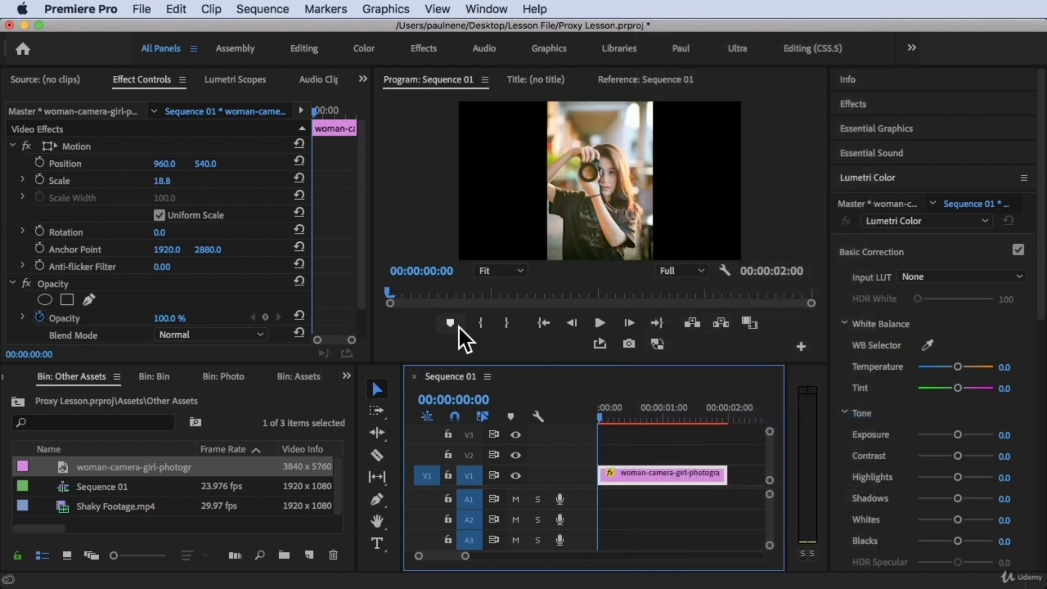
Enlarge the photo clip to a Motion Scale of 55.8 and reposition it in the frame at 926.6, 651.3
left_click_drag(158, 183, 195, 184)
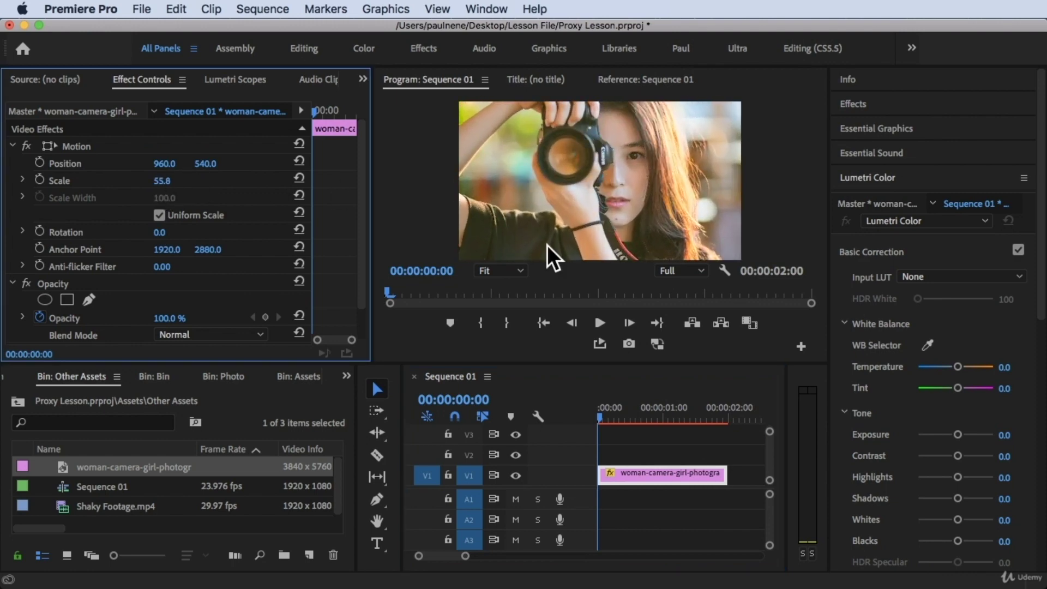
double_click(615, 192)
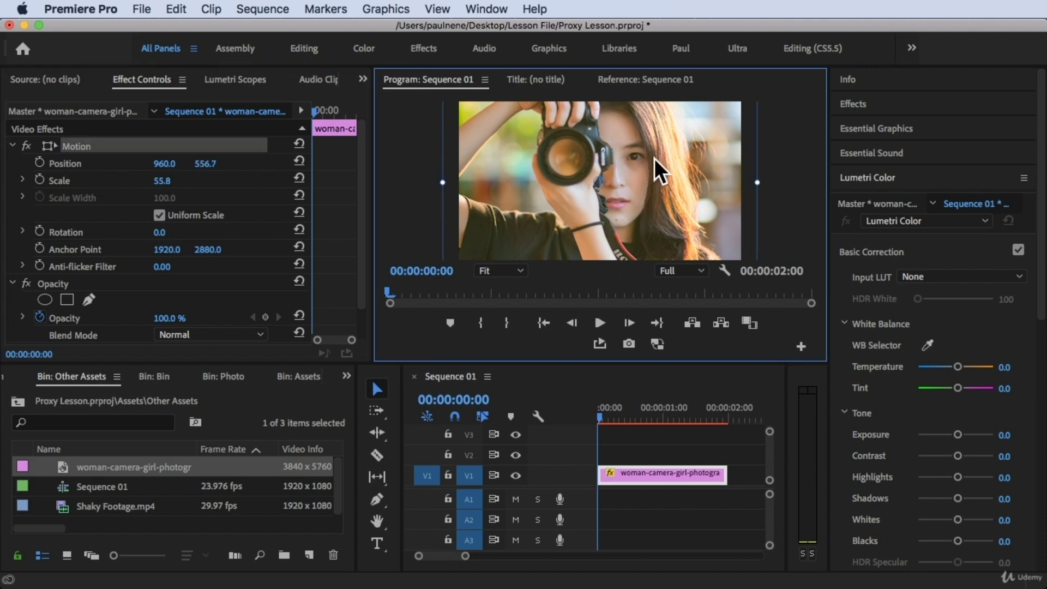
mouse_move(654, 159)
left_mouse_down()
mouse_move(617, 201)
mouse_move(636, 152)
mouse_move(672, 211)
mouse_move(643, 166)
mouse_move(676, 200)
mouse_move(627, 172)
mouse_move(633, 163)
mouse_move(650, 171)
left_mouse_up()
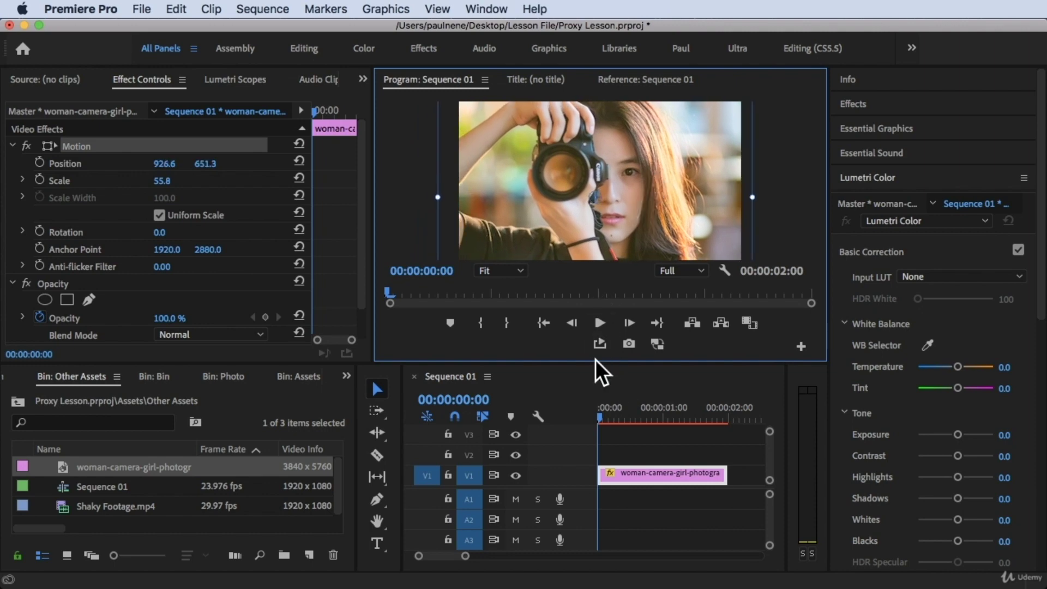
Make the Program monitor taller at the timeline's expense and return the playhead to the start of the sequence at 00:00:00:00
left_click_drag(596, 362, 597, 386)
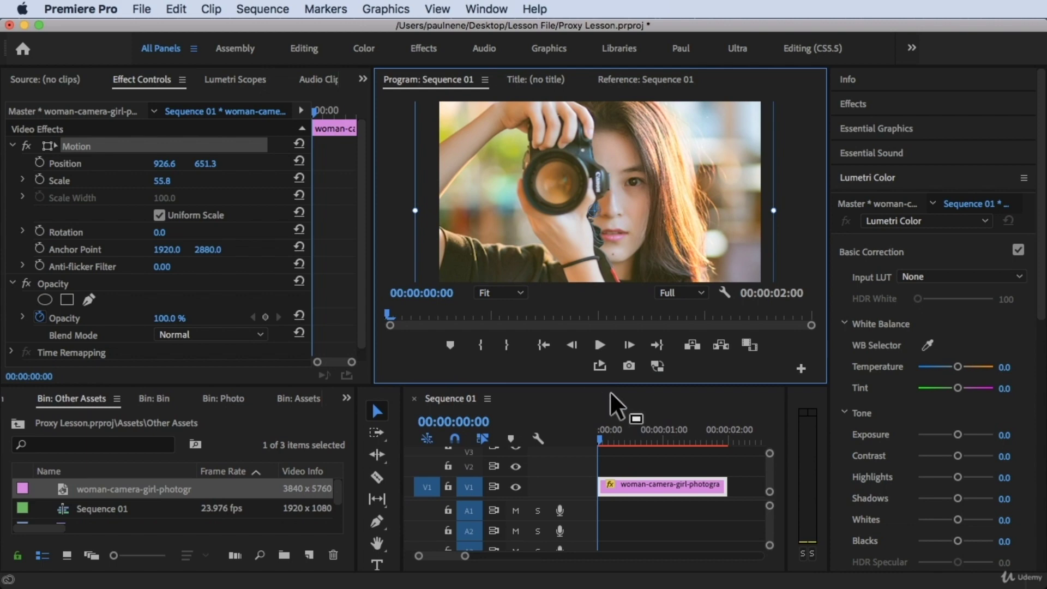
left_click_drag(628, 387, 627, 400)
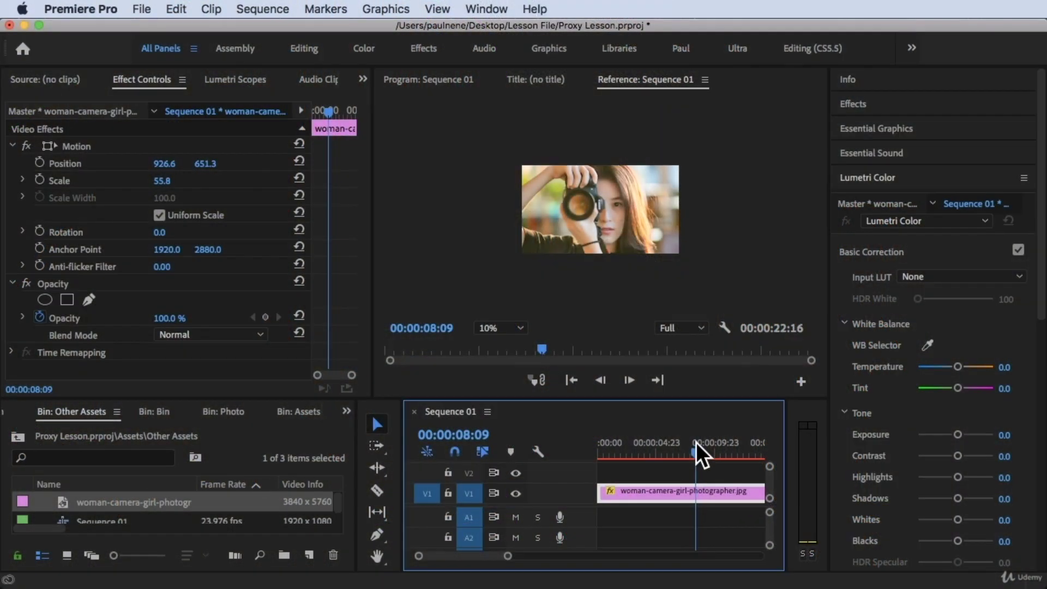
left_click_drag(701, 446, 555, 450)
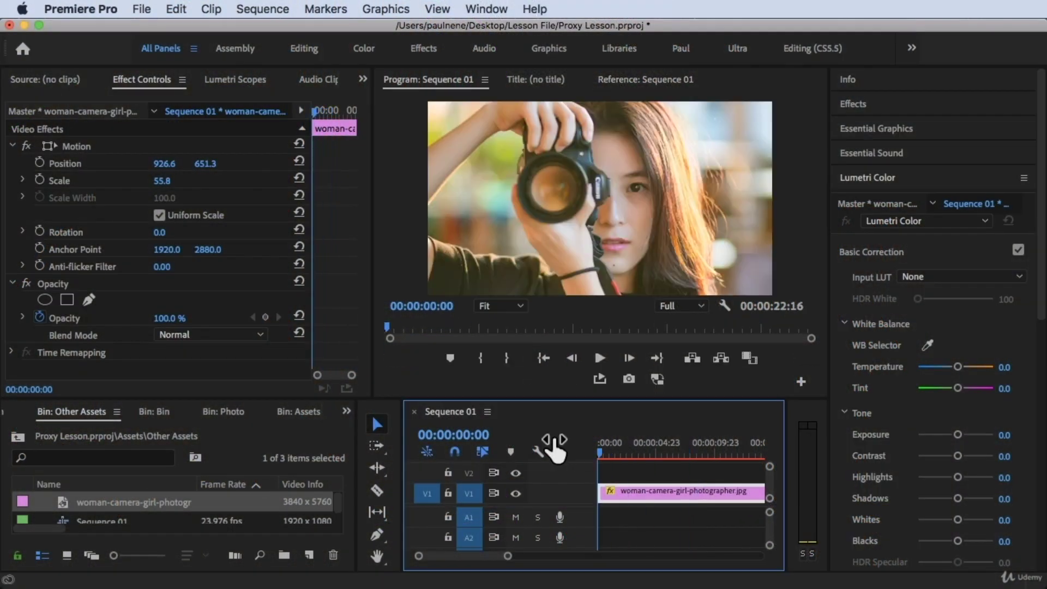